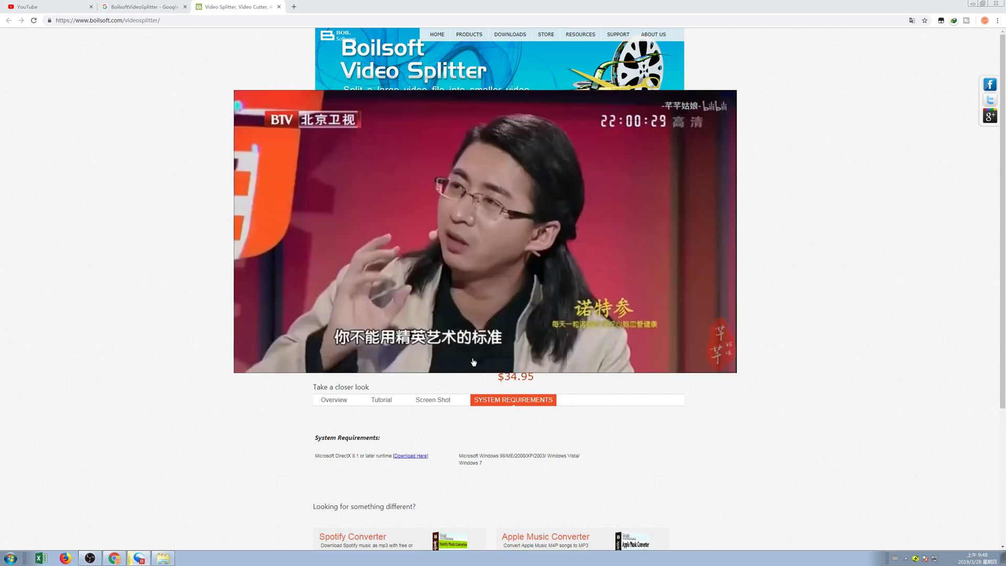
# Step: Look over the overview section of the Boilsoft Video Splitter product page
pyautogui.moveTo(433, 400)
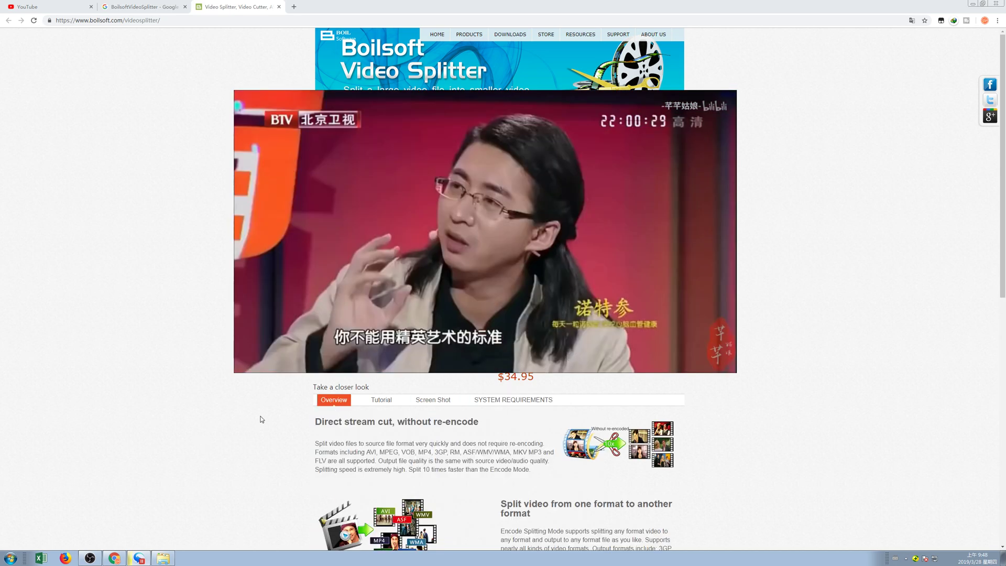
pyautogui.click(168, 559)
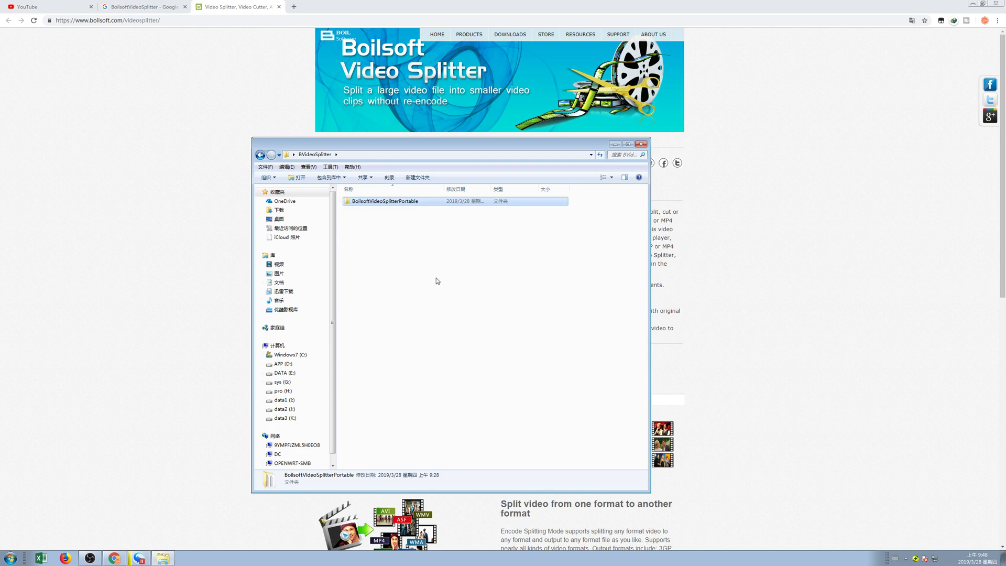
pyautogui.click(407, 203)
pyautogui.click(411, 218)
pyautogui.moveTo(493, 148); pyautogui.dragTo(508, 215)
pyautogui.click(565, 179)
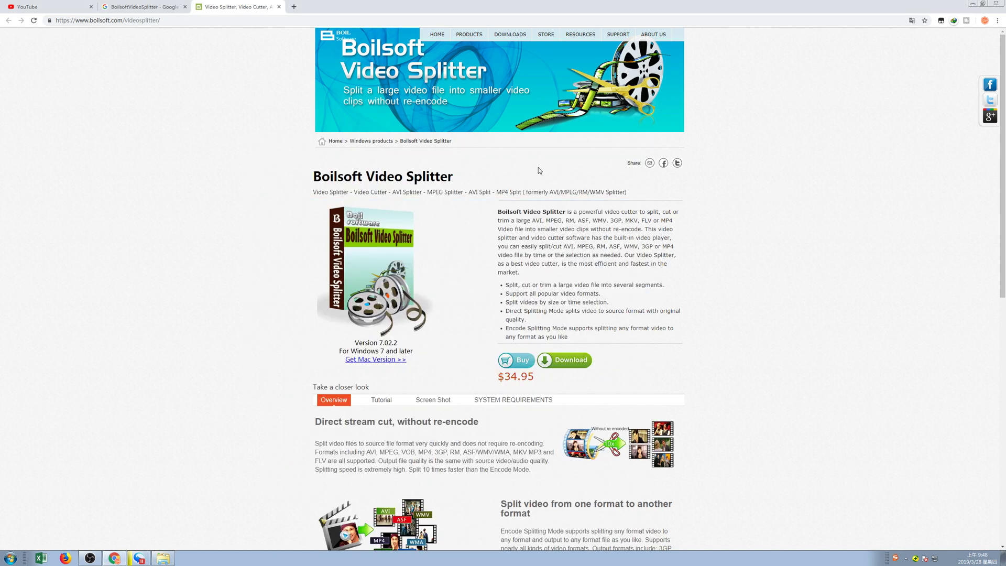
pyautogui.scroll(-2, 670, 301)
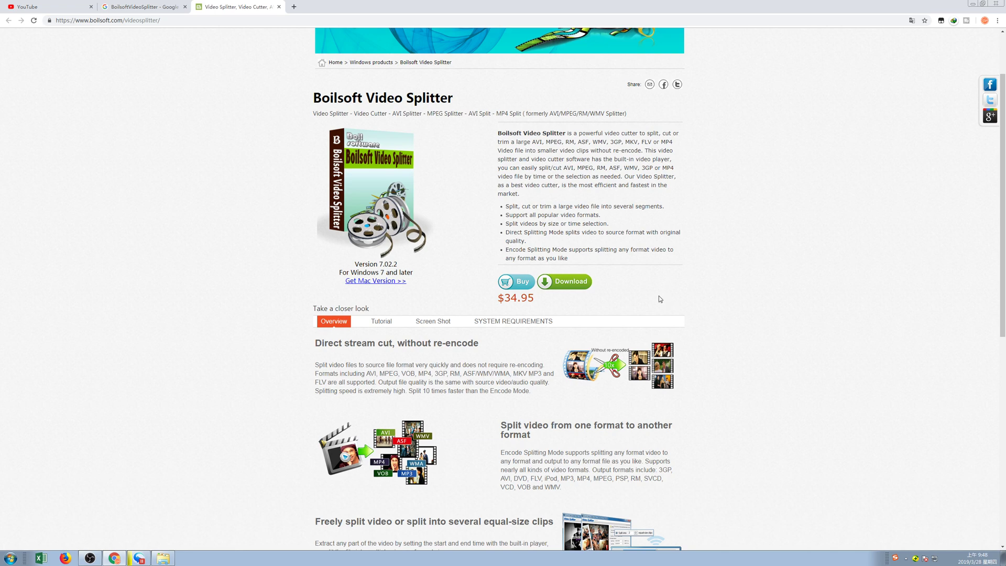
pyautogui.scroll(2, 644, 292)
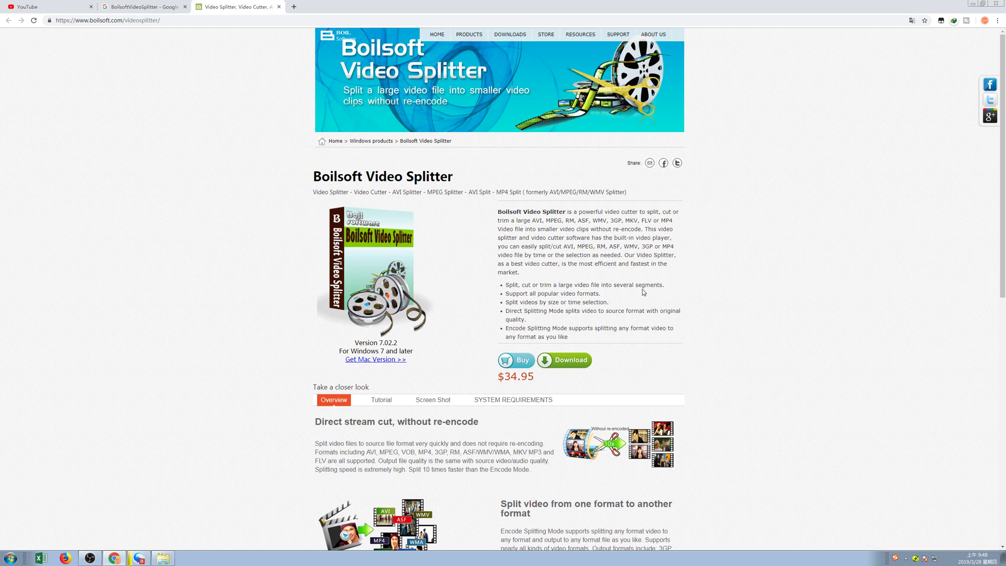
# Step: Switch to the BVideoSplitter folder, open BoilsoftVideoSplitterPortable and launch BoilsoftVideoSplitter.exe
pyautogui.click(171, 560)
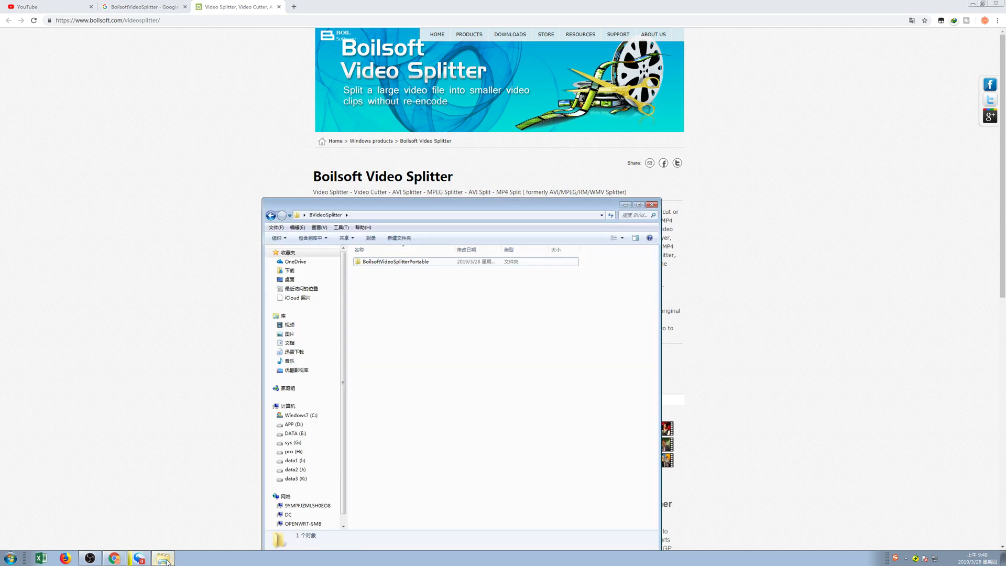
pyautogui.click(418, 264)
pyautogui.doubleClick(418, 264)
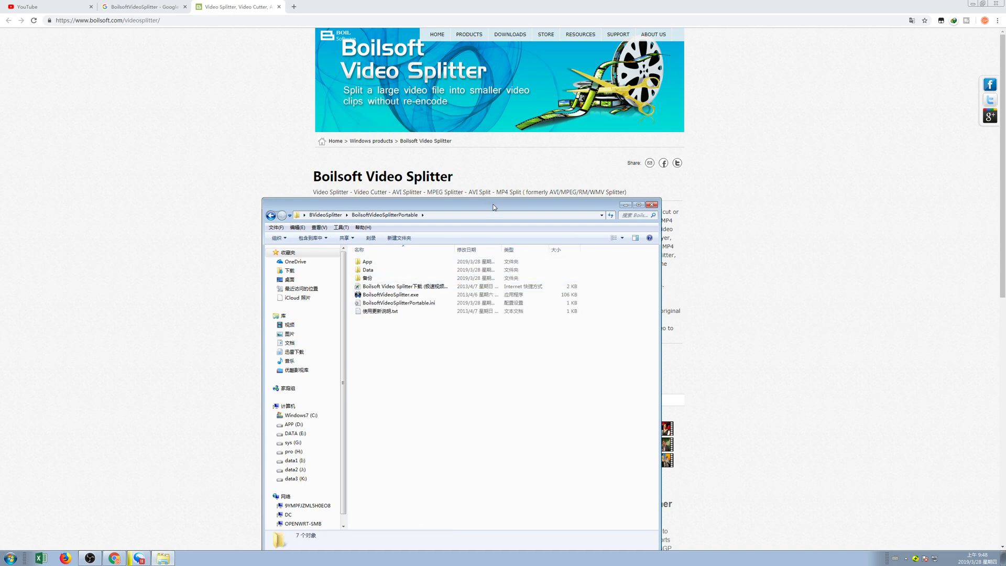
pyautogui.moveTo(445, 205); pyautogui.dragTo(450, 103)
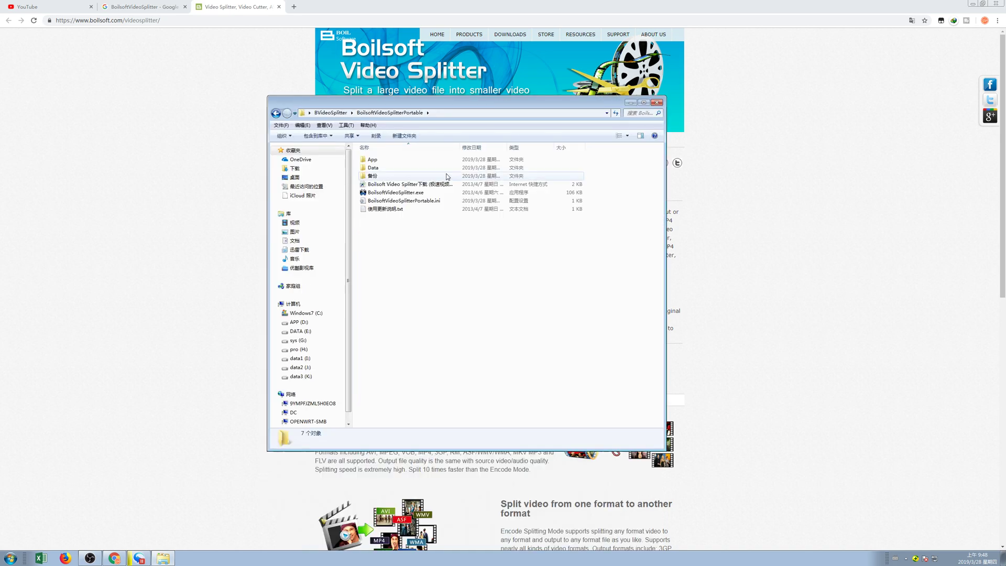
pyautogui.doubleClick(408, 193)
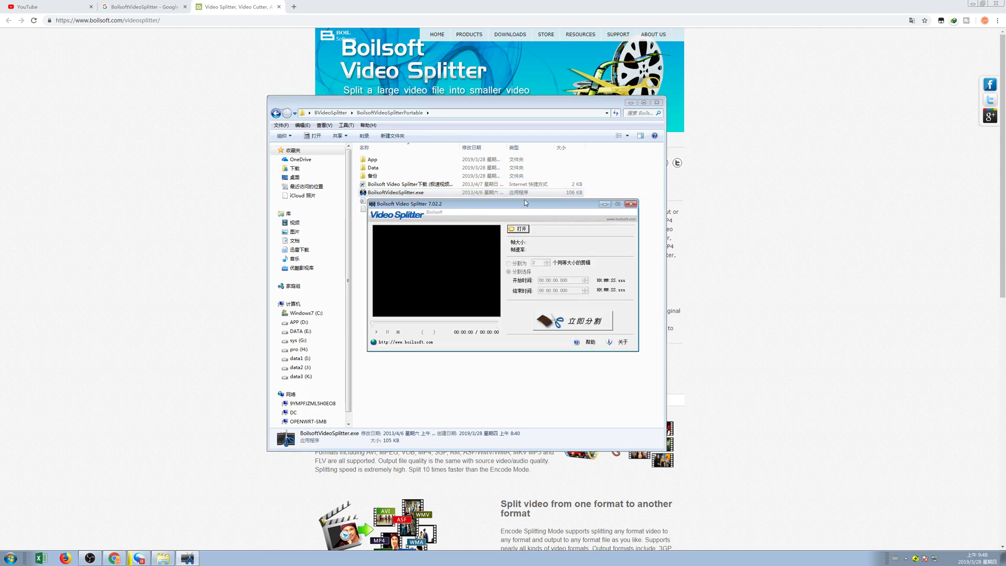
# Step: Clear the desktop around the video splitter by minimizing the folder, browser and OBS windows and closing the video player
pyautogui.click(631, 103)
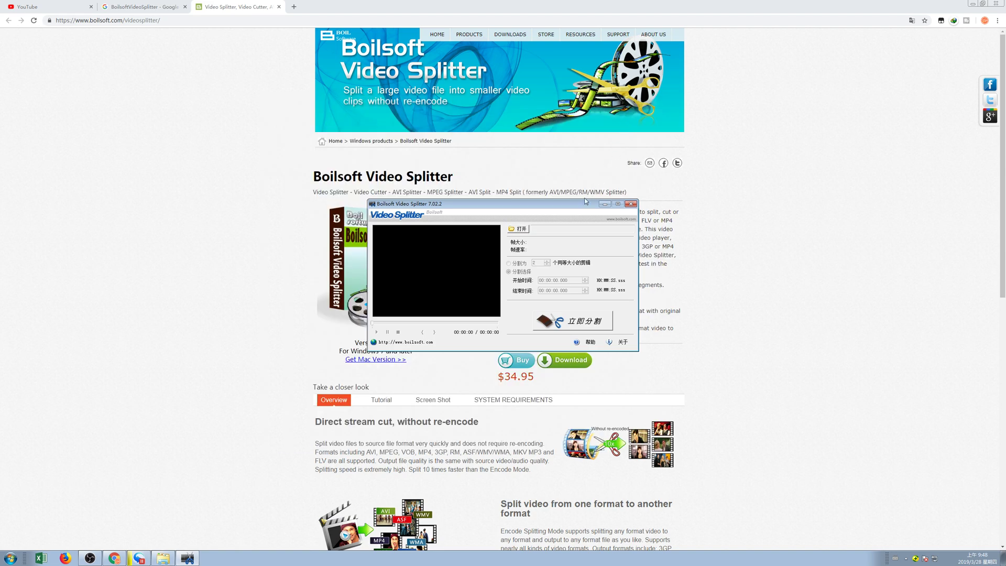
pyautogui.moveTo(555, 204); pyautogui.dragTo(546, 184)
pyautogui.click(973, 4)
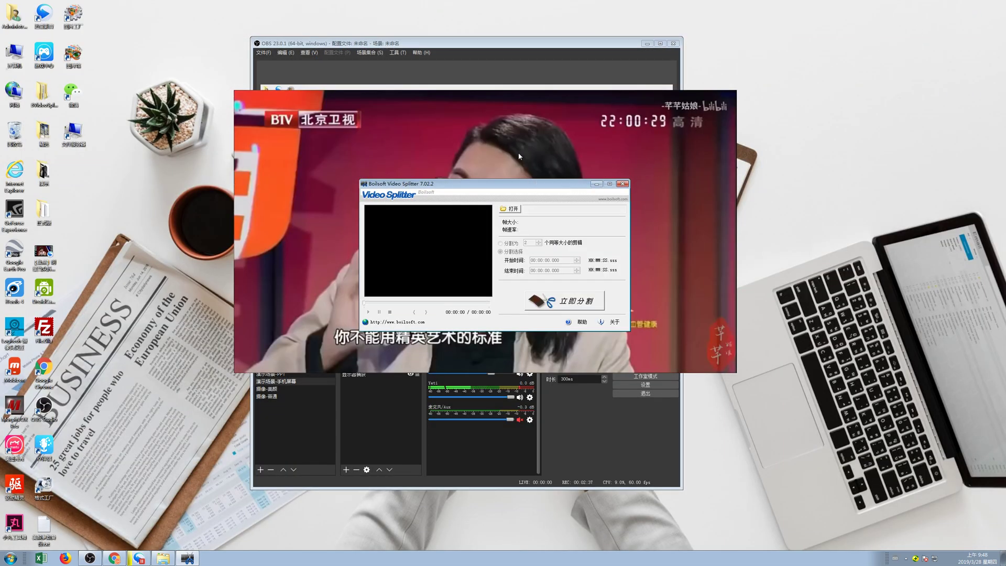
pyautogui.moveTo(532, 187); pyautogui.dragTo(515, 155)
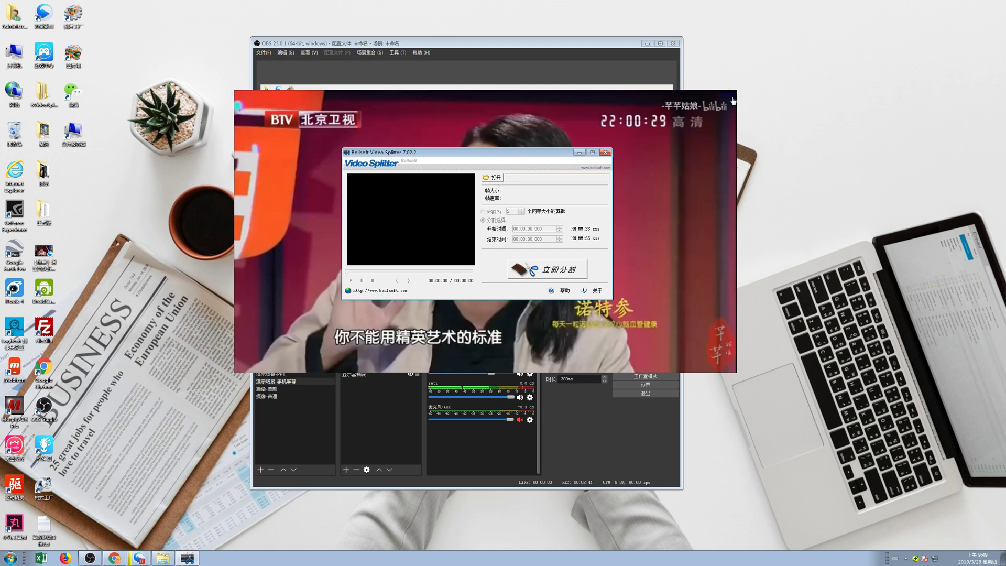
pyautogui.click(734, 102)
pyautogui.click(734, 102)
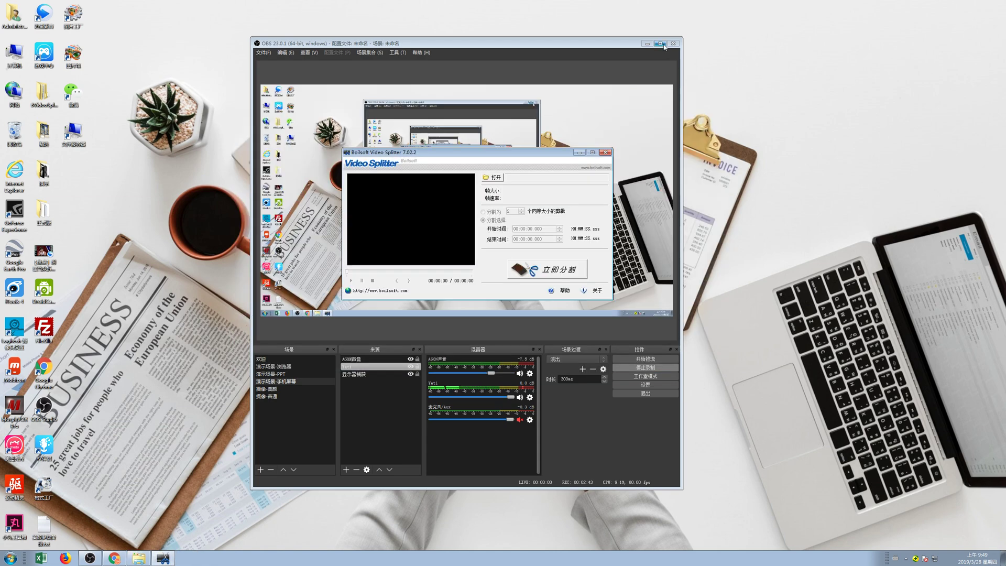
pyautogui.click(648, 43)
# Step: Load the video 【盘点】明星当众拆穿对方真面目合集2.mp4 from the desktop into the splitter
pyautogui.click(493, 178)
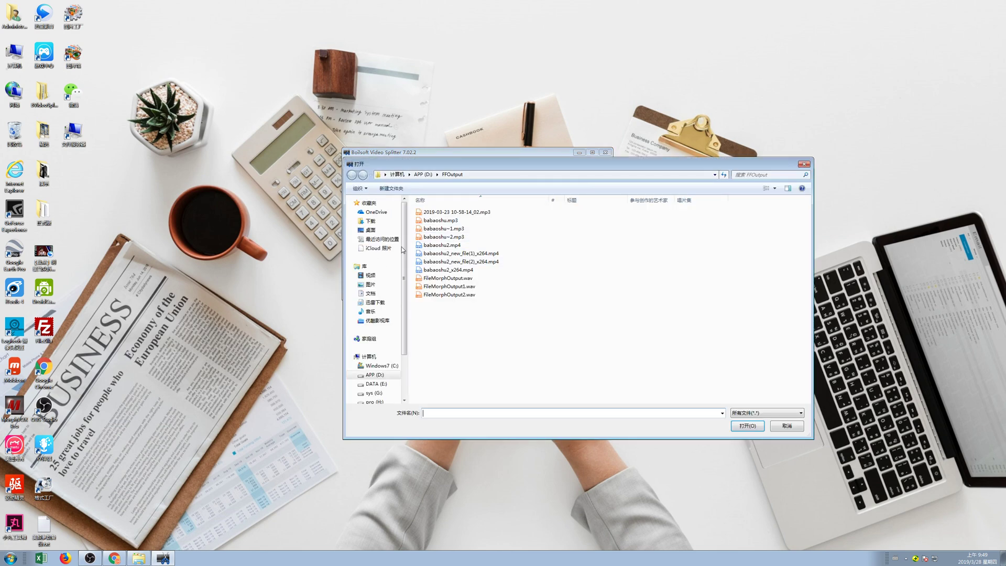
pyautogui.click(371, 230)
pyautogui.click(564, 376)
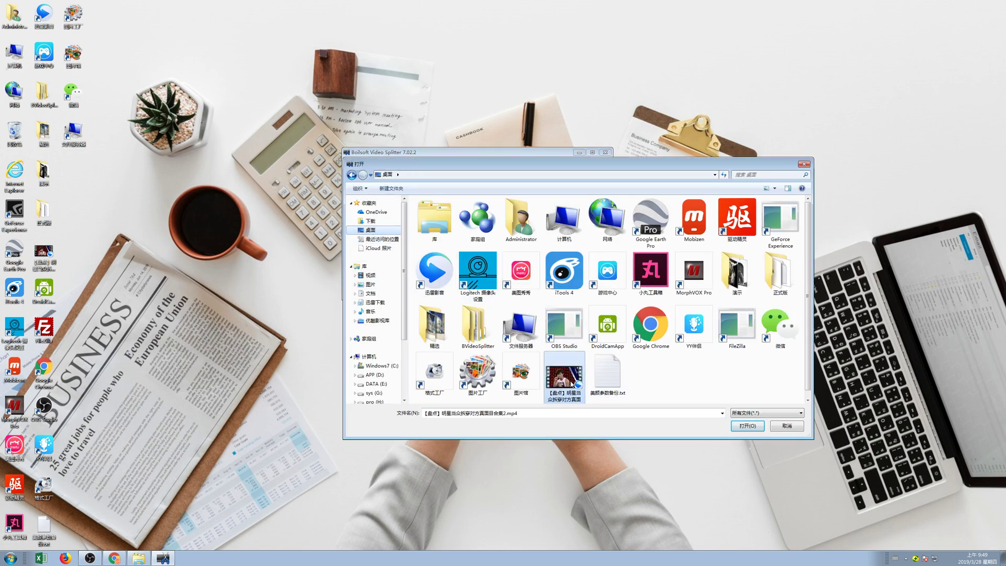
pyautogui.click(748, 426)
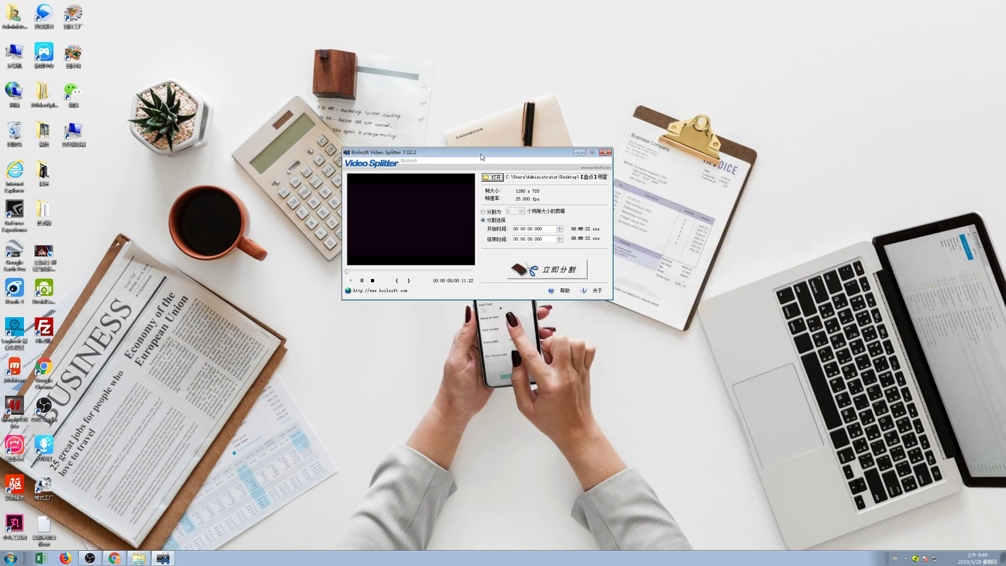
pyautogui.moveTo(482, 156); pyautogui.dragTo(460, 177)
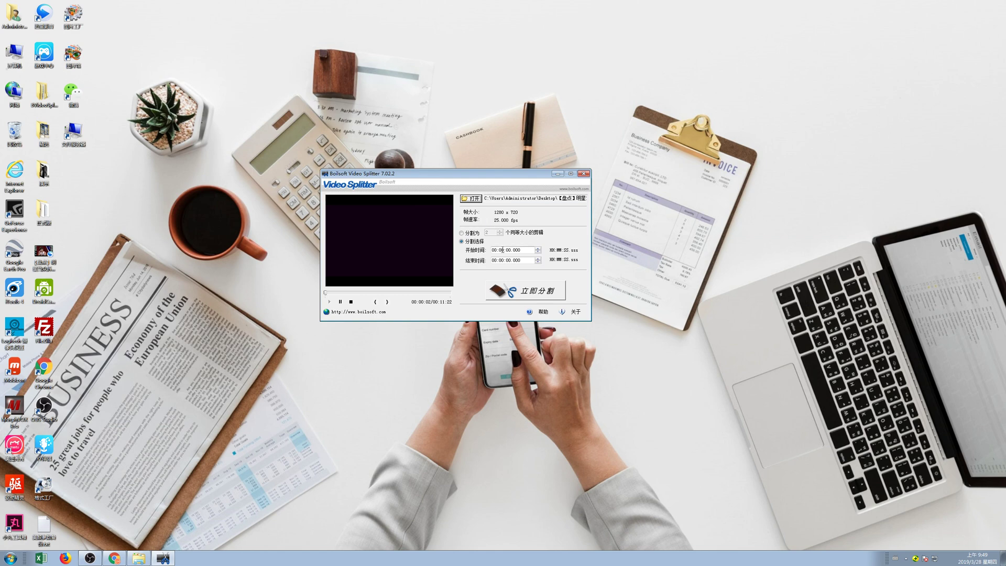
# Step: Pause the preview and mark the clip's start time at 00:03:00.221
pyautogui.click(342, 303)
pyautogui.moveTo(505, 251); pyautogui.dragTo(503, 251)
pyautogui.click(503, 251)
pyautogui.write('3')
pyautogui.click(331, 302)
pyautogui.click(340, 302)
pyautogui.moveTo(361, 296); pyautogui.dragTo(360, 296)
pyautogui.click(377, 303)
# Step: Move the playhead forward and mark the clip's end time at 00:04:30.954
pyautogui.moveTo(359, 295); pyautogui.dragTo(371, 297)
pyautogui.moveTo(370, 297); pyautogui.dragTo(372, 297)
pyautogui.click(329, 302)
pyautogui.click(388, 302)
# Step: Split the selection in direct stream mode without re-encoding, saving it to the desktop with "-陈道明" replacing the time range in the file name
pyautogui.click(538, 297)
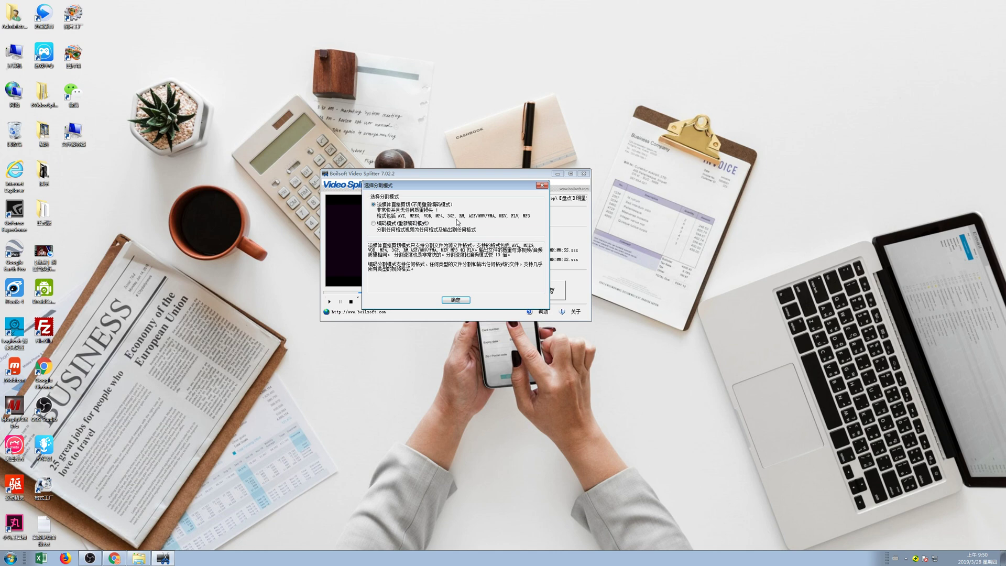
pyautogui.click(459, 301)
pyautogui.click(511, 373)
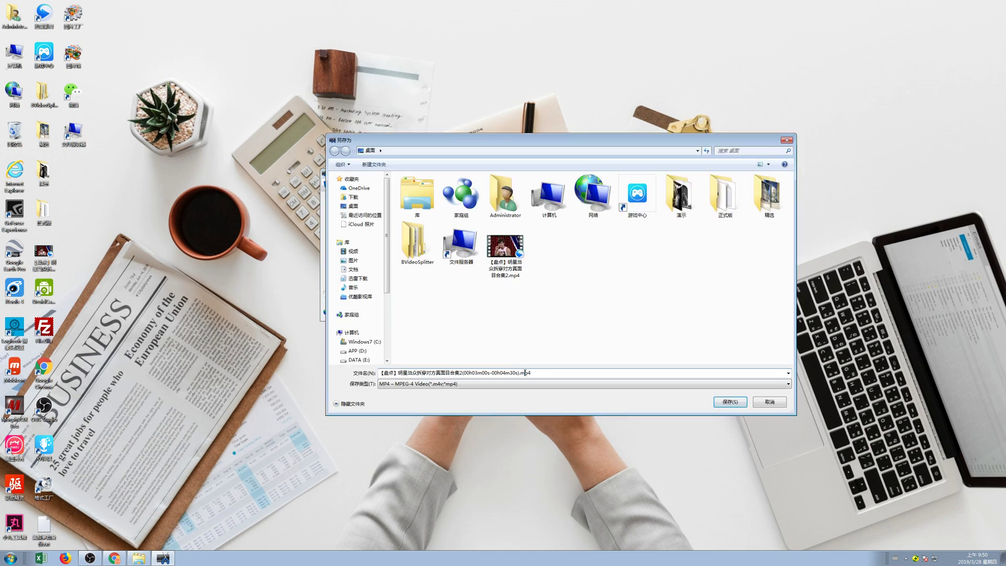
pyautogui.moveTo(519, 372); pyautogui.dragTo(462, 370)
pyautogui.press('BackSpace')
pyautogui.write('-chen')
pyautogui.press('BackSpace')
pyautogui.press('BackSpace')
pyautogui.press('BackSpace')
pyautogui.press('BackSpace')
pyautogui.write('陈道明')
pyautogui.click(731, 402)
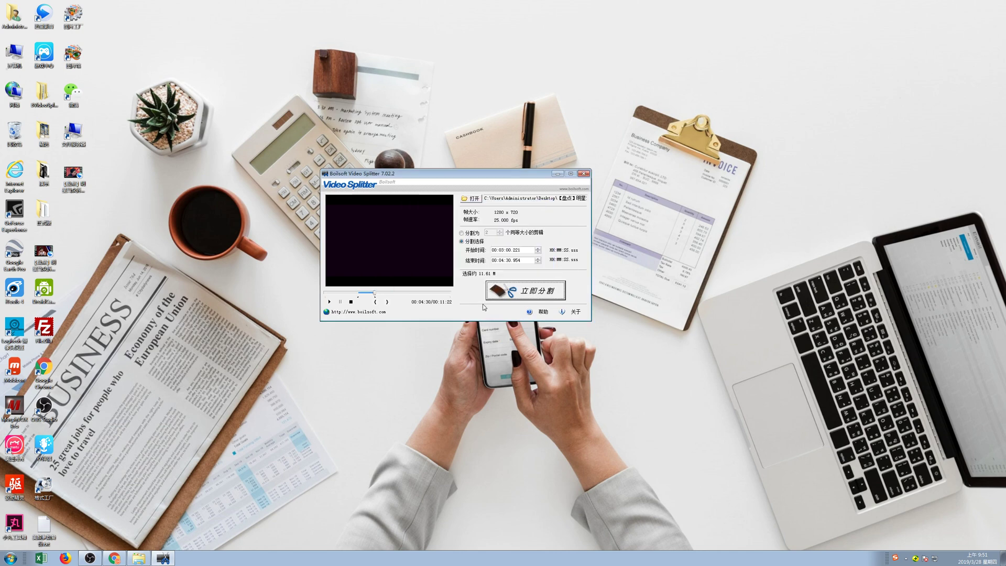
# Step: Play the exported clip from the desktop to check it, and close the player
pyautogui.doubleClick(76, 175)
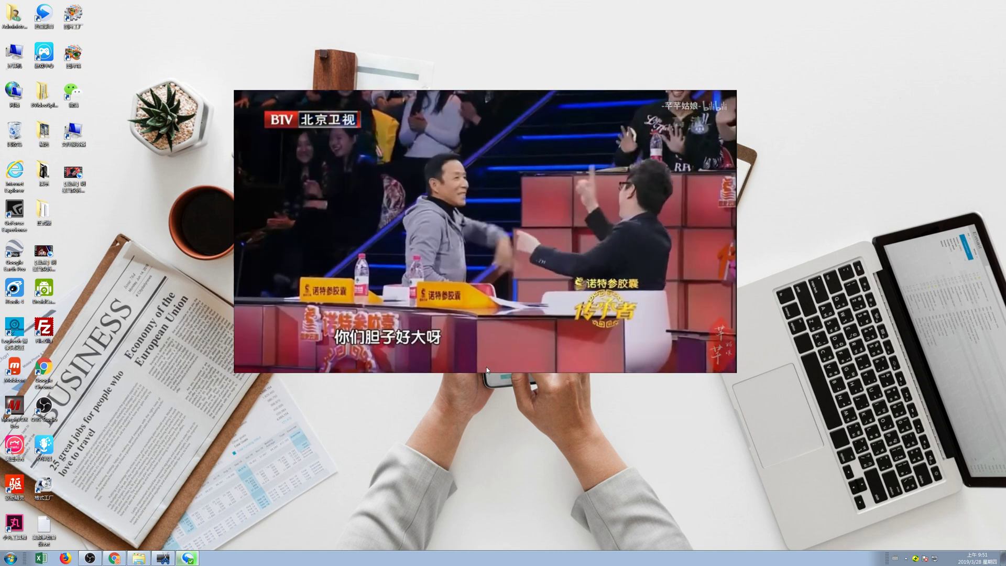
pyautogui.click(735, 99)
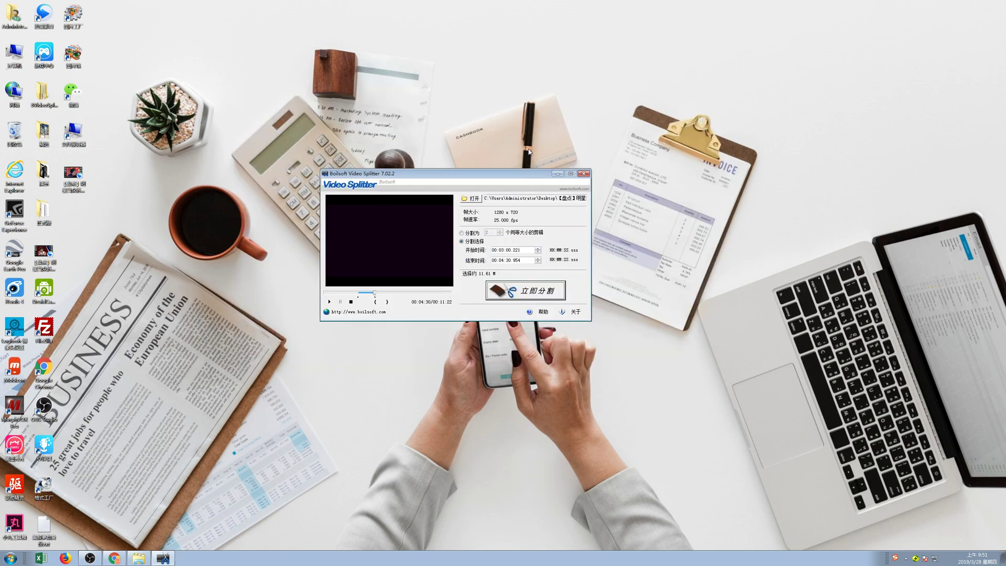
pyautogui.moveTo(515, 173); pyautogui.dragTo(528, 148)
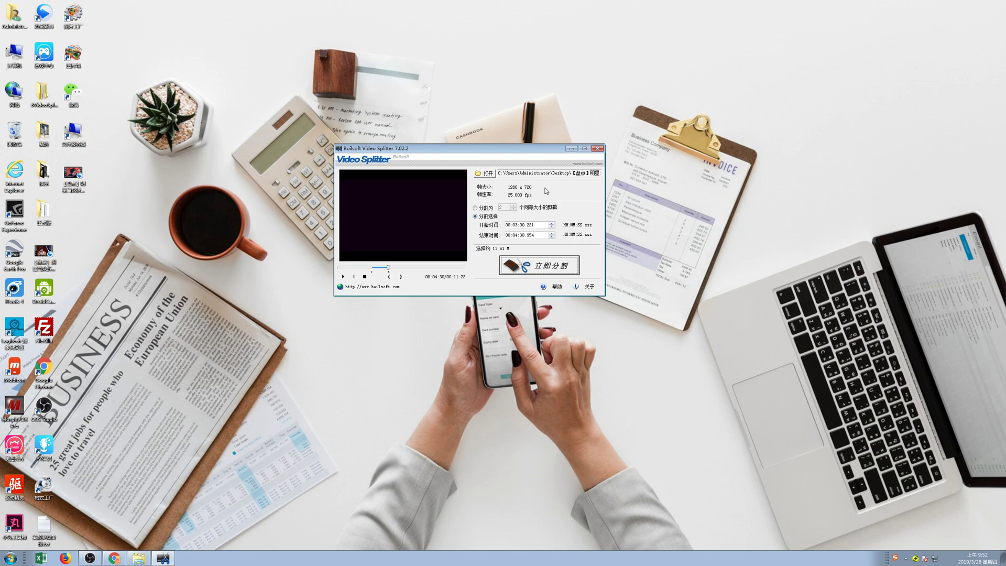
# Step: Check the original video's file size in its properties
pyautogui.rightClick(45, 255)
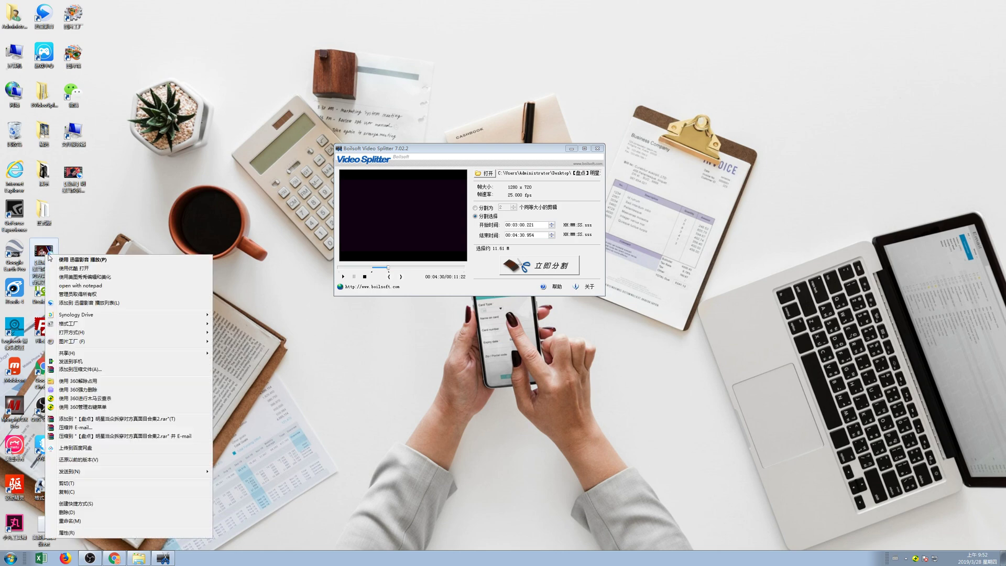
pyautogui.click(119, 533)
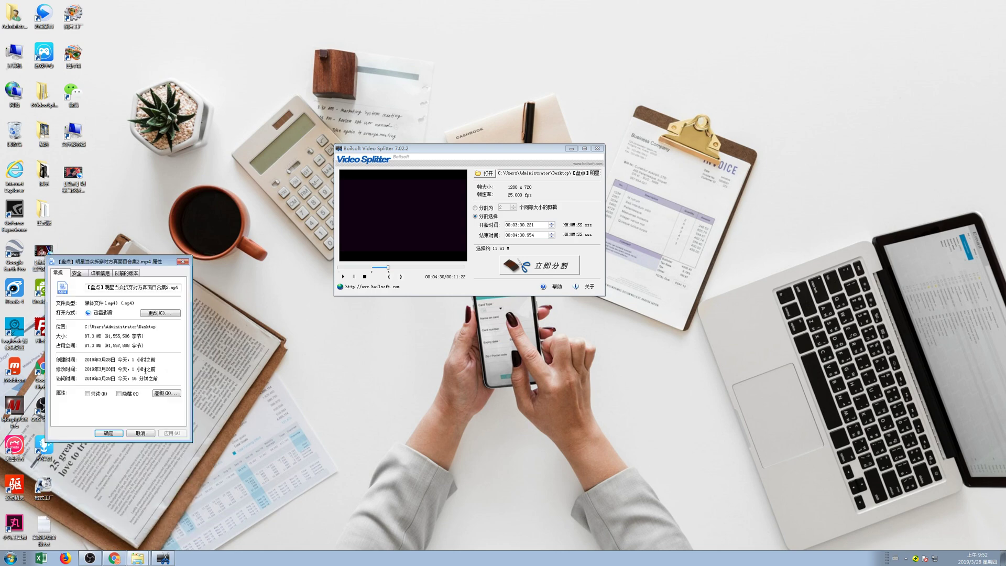
pyautogui.click(183, 261)
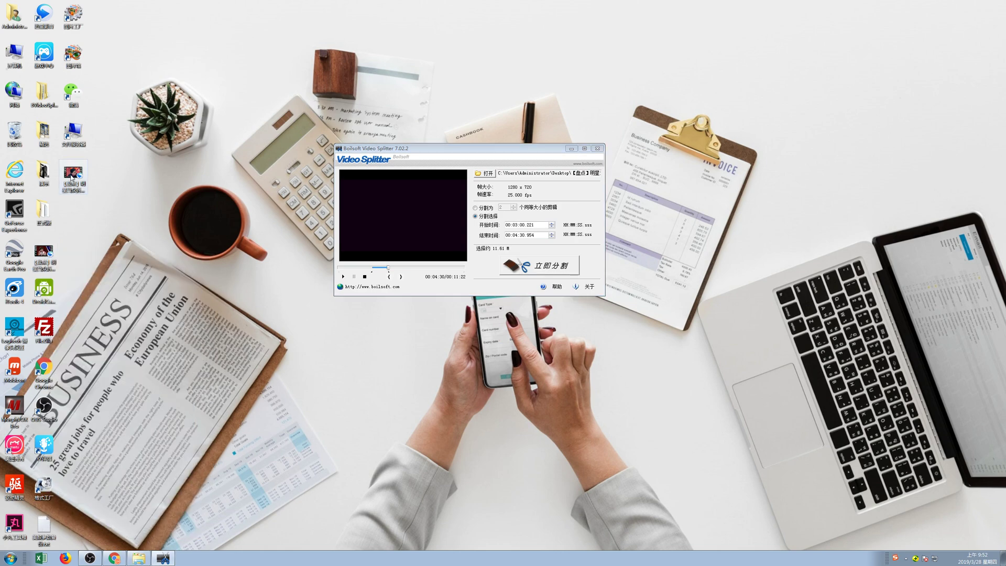
# Step: Open the exported clip's properties and place them beside the splitter window to compare the actual size with the estimate
pyautogui.rightClick(73, 179)
pyautogui.click(140, 452)
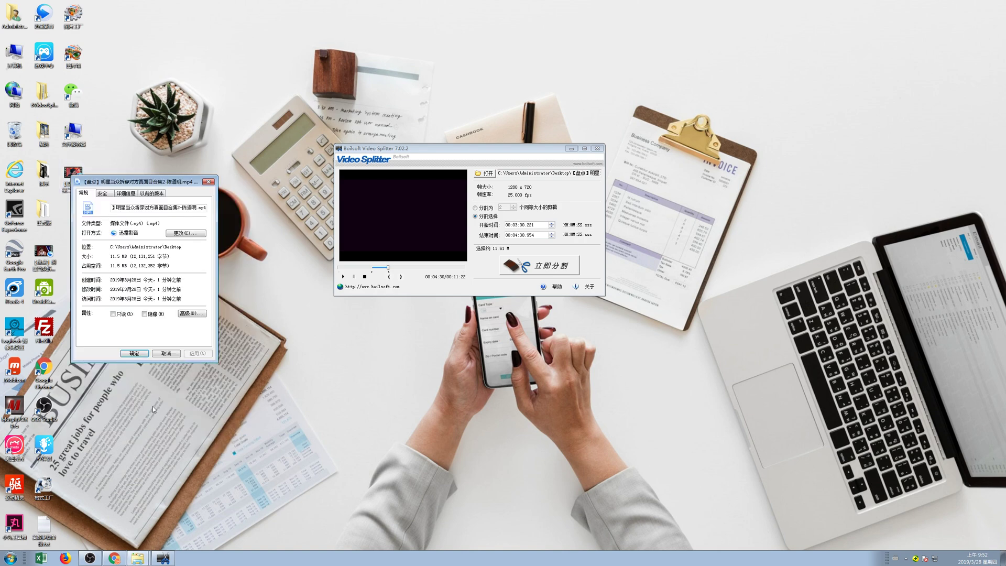
pyautogui.moveTo(166, 181); pyautogui.dragTo(297, 153)
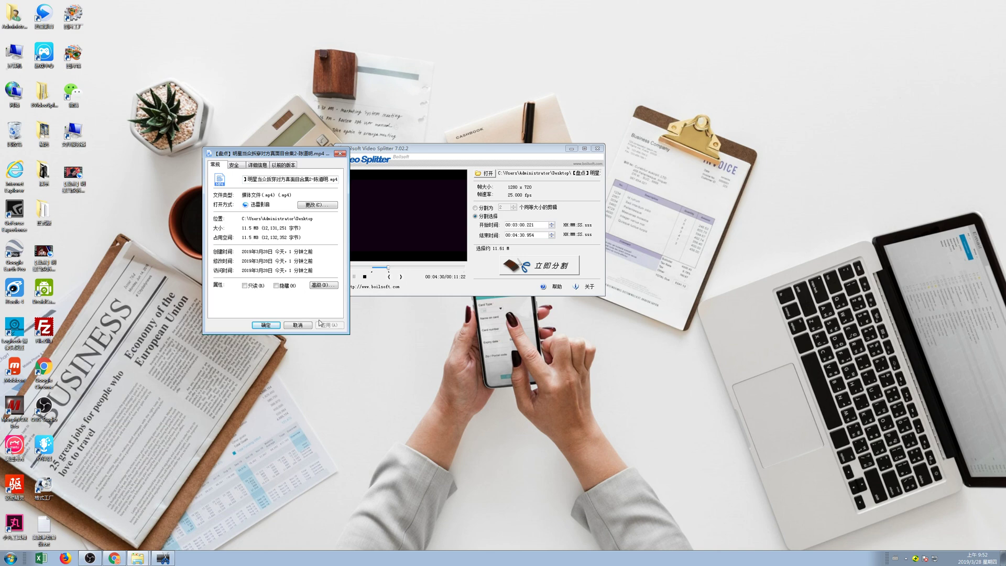
pyautogui.click(453, 294)
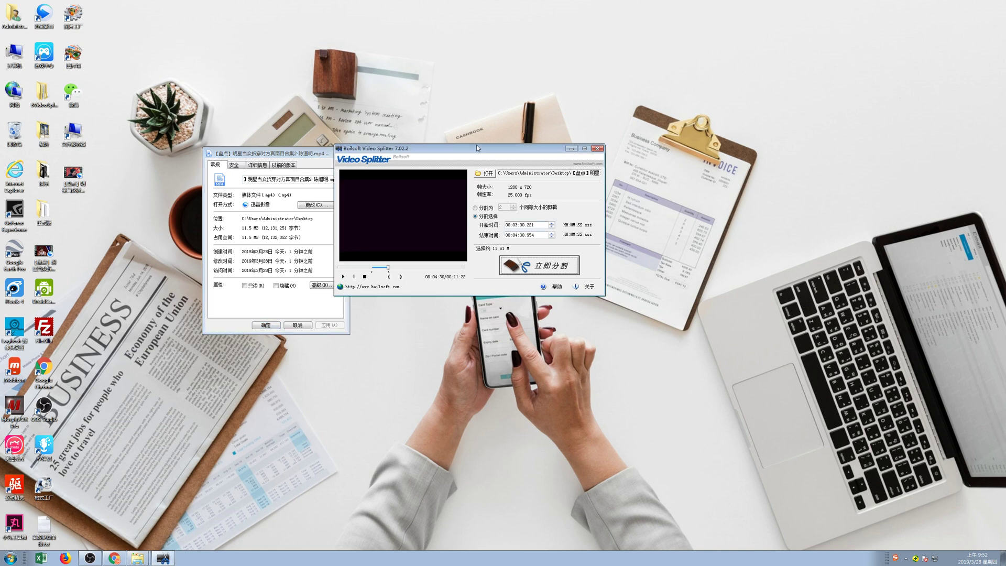
pyautogui.moveTo(477, 148); pyautogui.dragTo(511, 152)
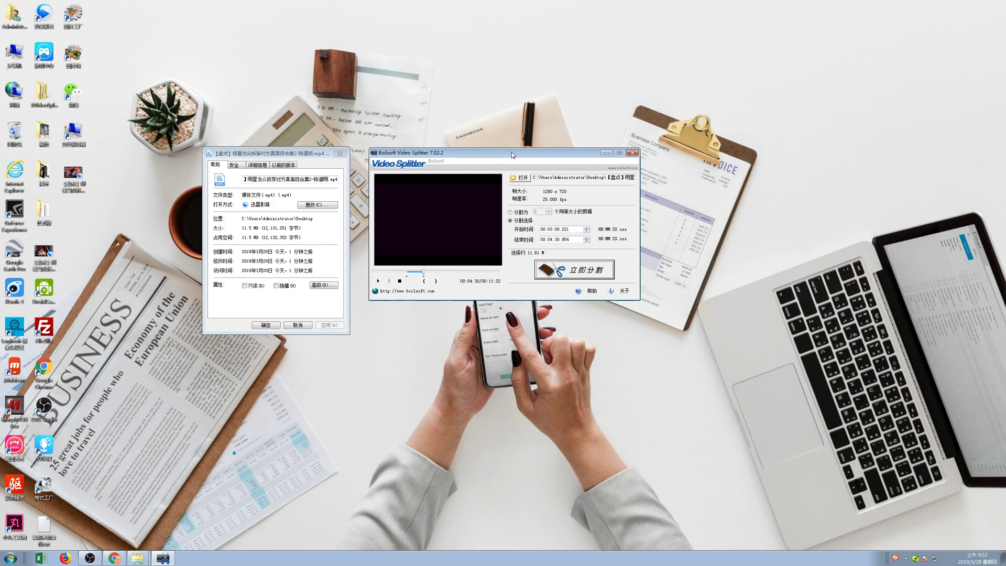